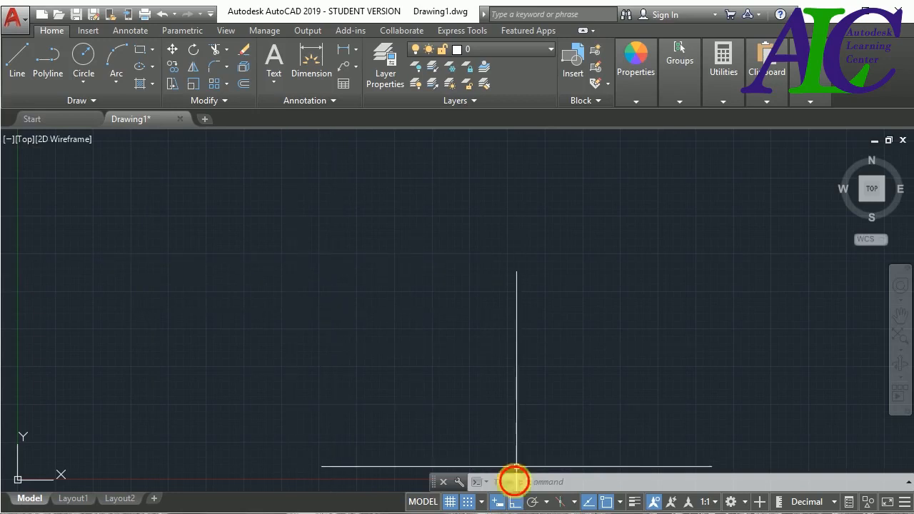
With Ortho off, draw a connected zigzag of three slanted lines followed by a 10-unit horizontal segment to the right.
click(516, 502)
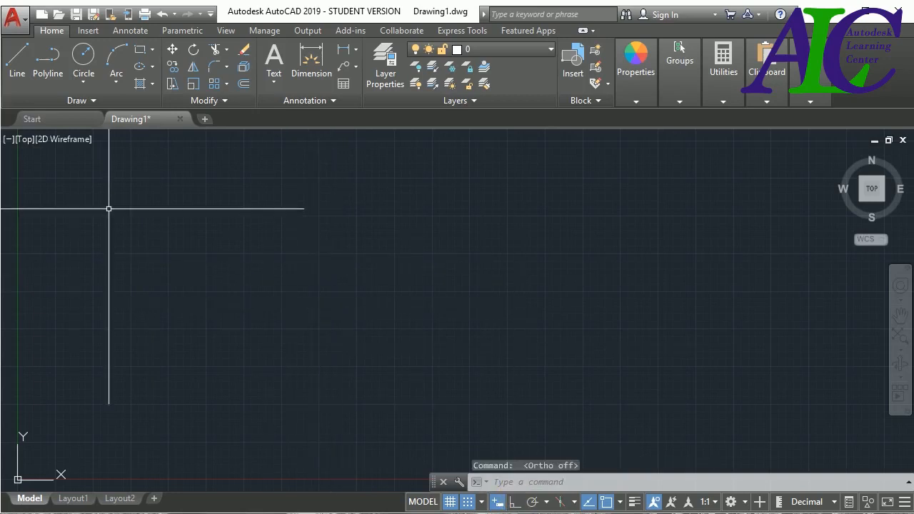
click(13, 65)
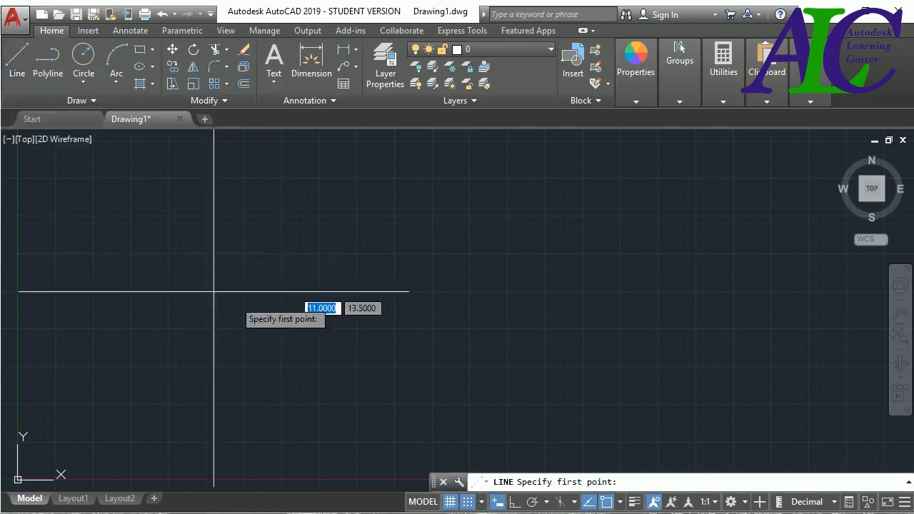
click(281, 328)
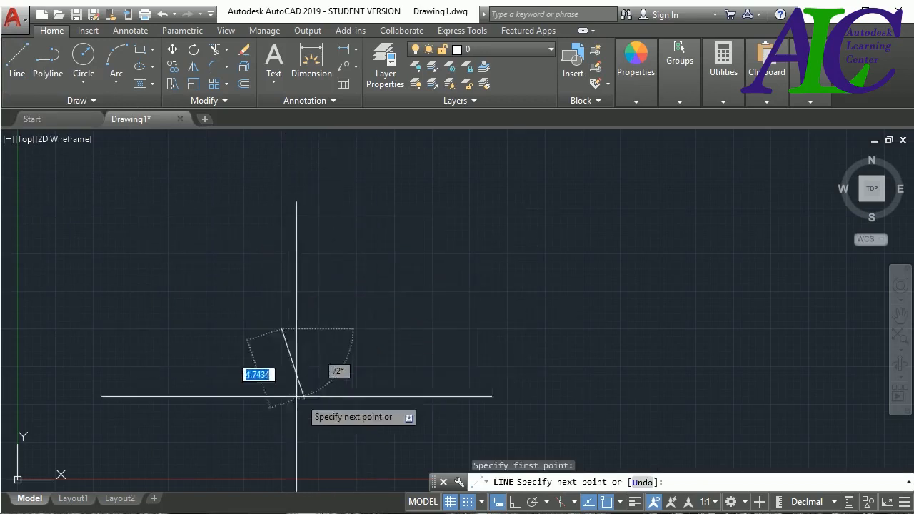
click(333, 230)
click(372, 373)
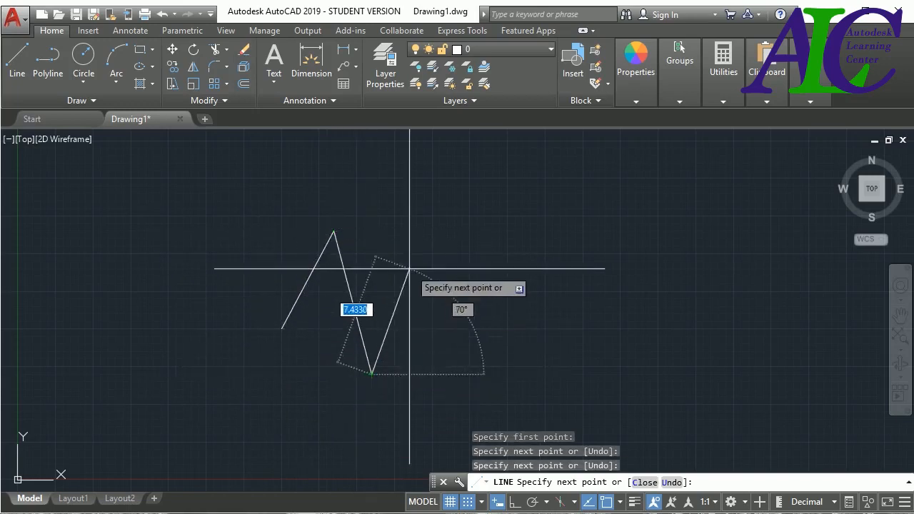
click(410, 269)
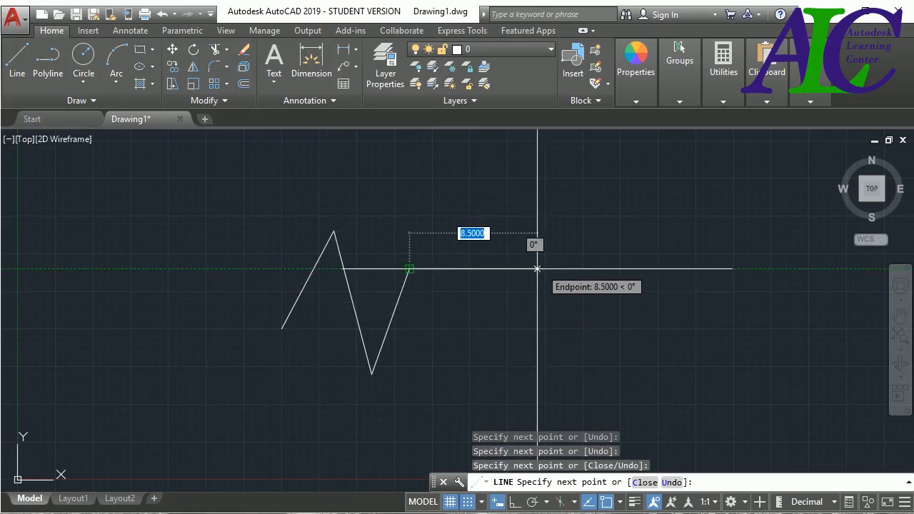
text(10)
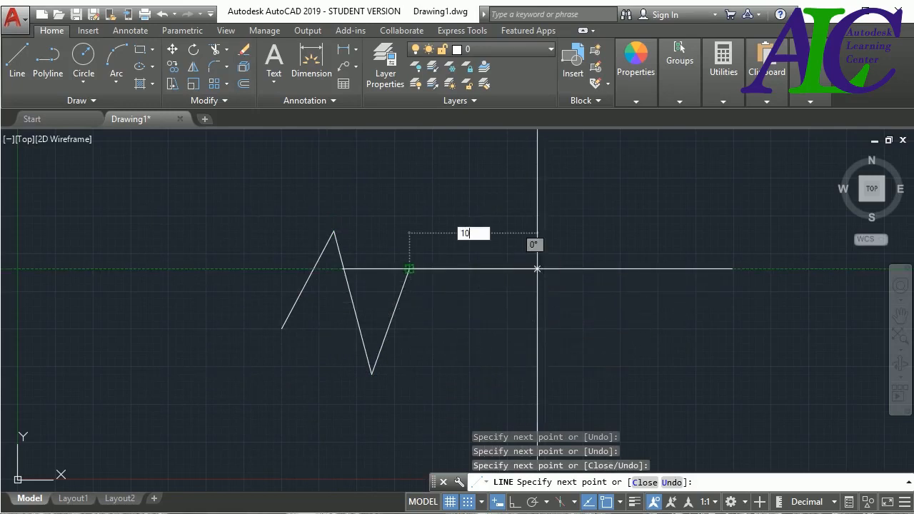
key(Return)
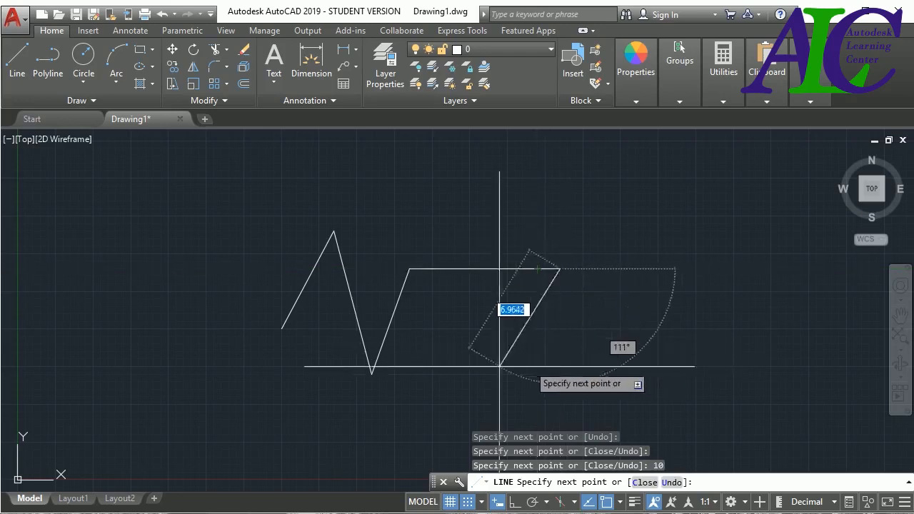
Turn Ortho on and extend the line chain with perpendicular segments running down, right, 10 units up and back left.
click(516, 502)
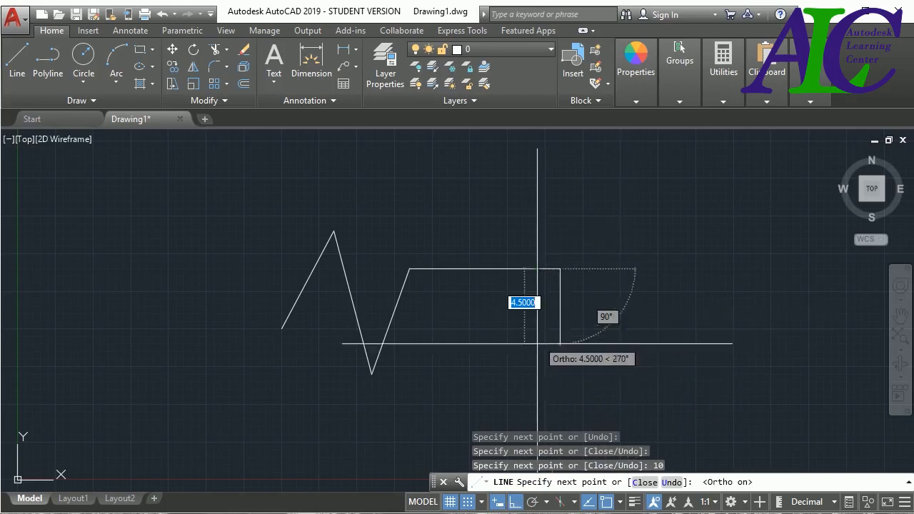
click(560, 374)
click(778, 374)
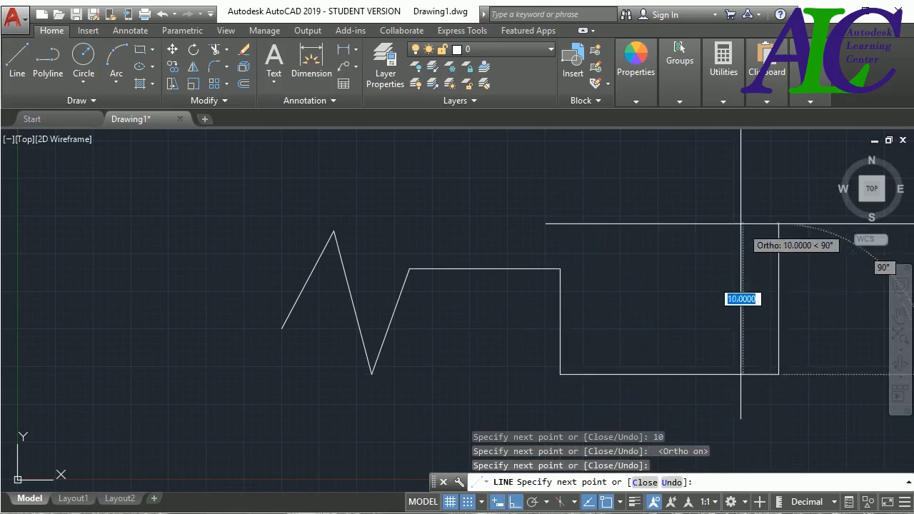
click(778, 224)
click(522, 224)
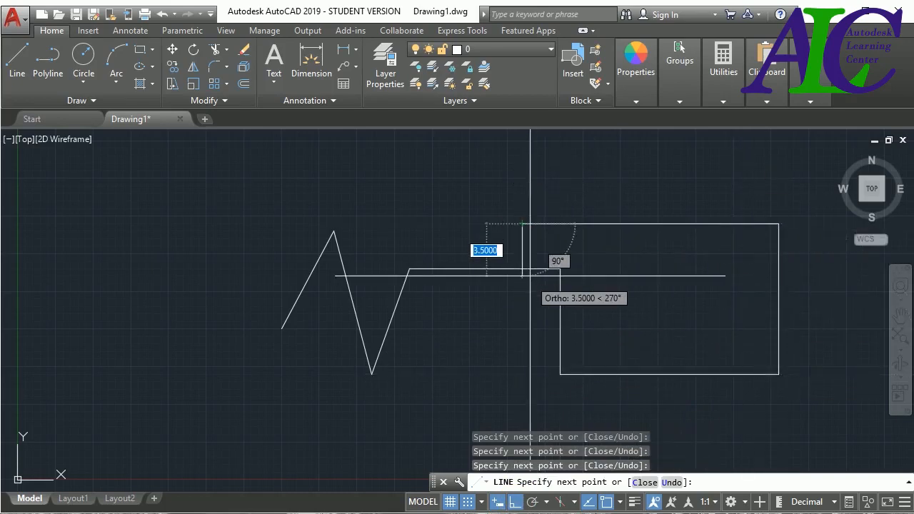
key(Escape)
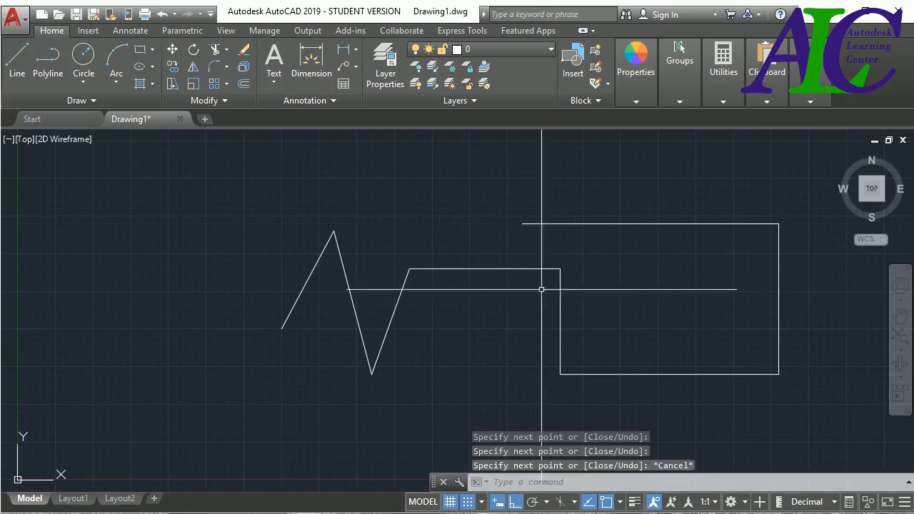
Erase all the connected line segments from the drawing.
key(ctrl+a)
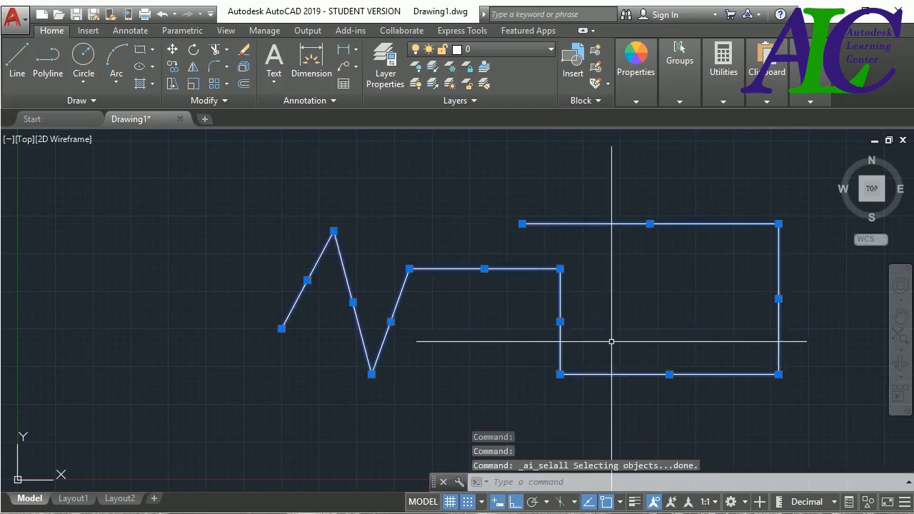
key(Delete)
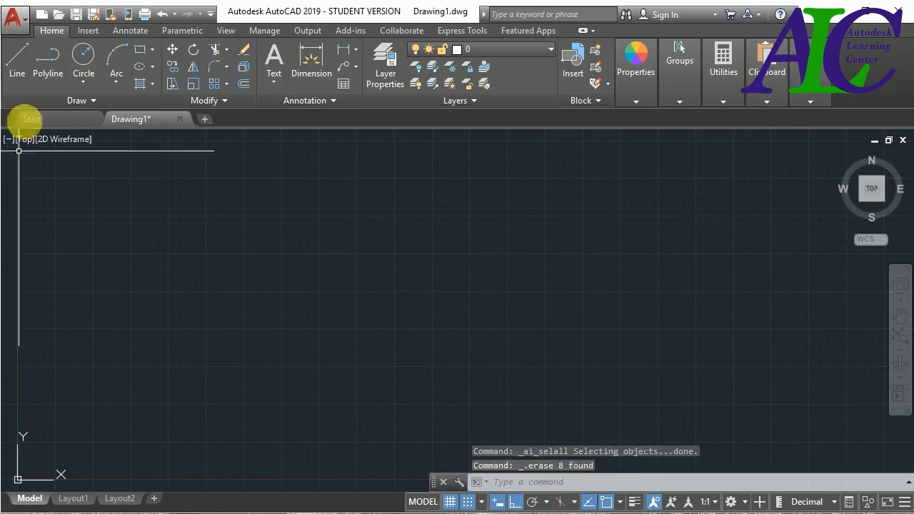
Begin a new line chain at about (17.5, 10) with a horizontal segment to the right.
click(17, 63)
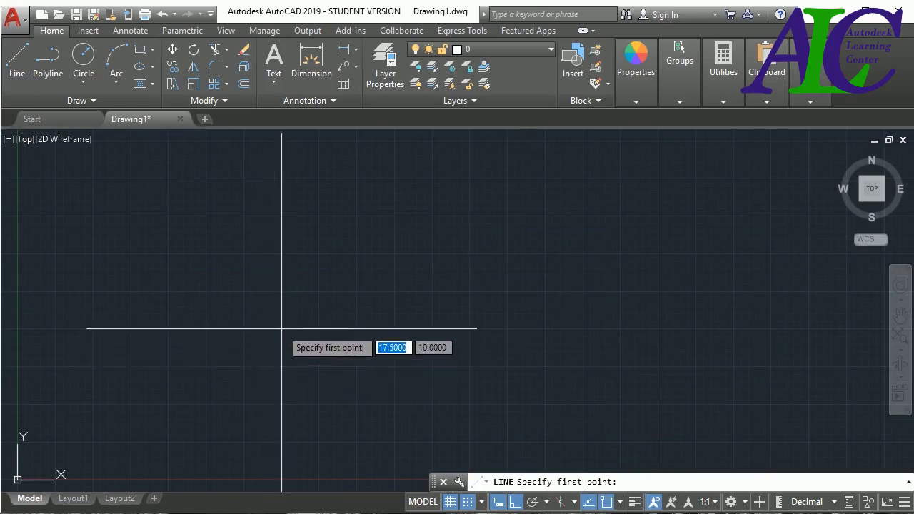
click(281, 329)
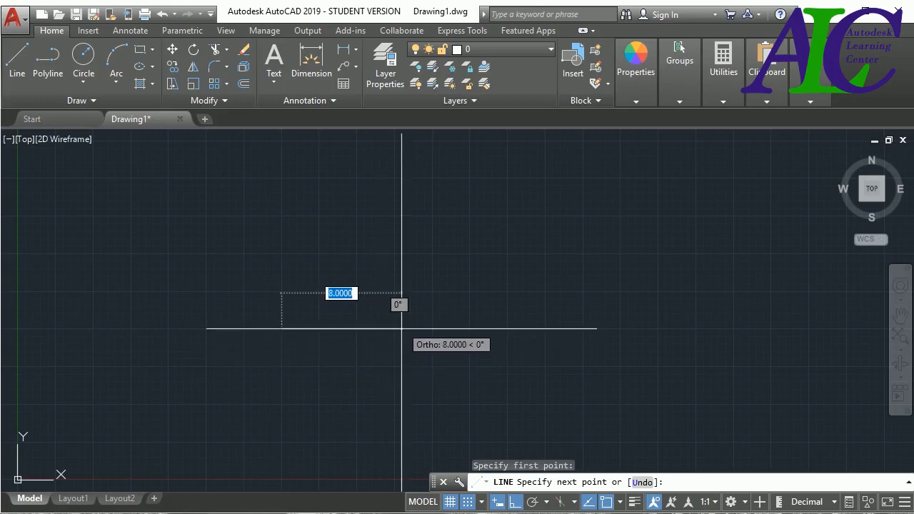
click(394, 328)
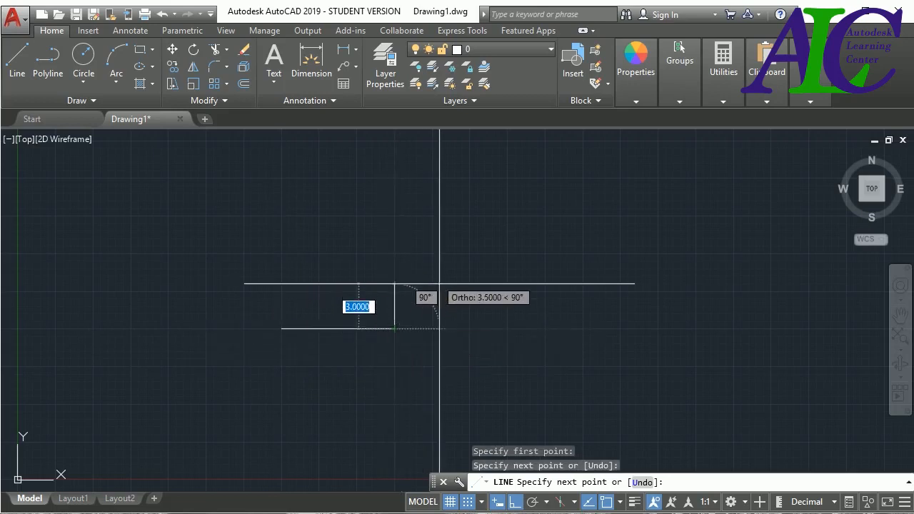
With Ortho off, add a 10-unit segment at 45° and close the line chain into a triangle.
click(514, 501)
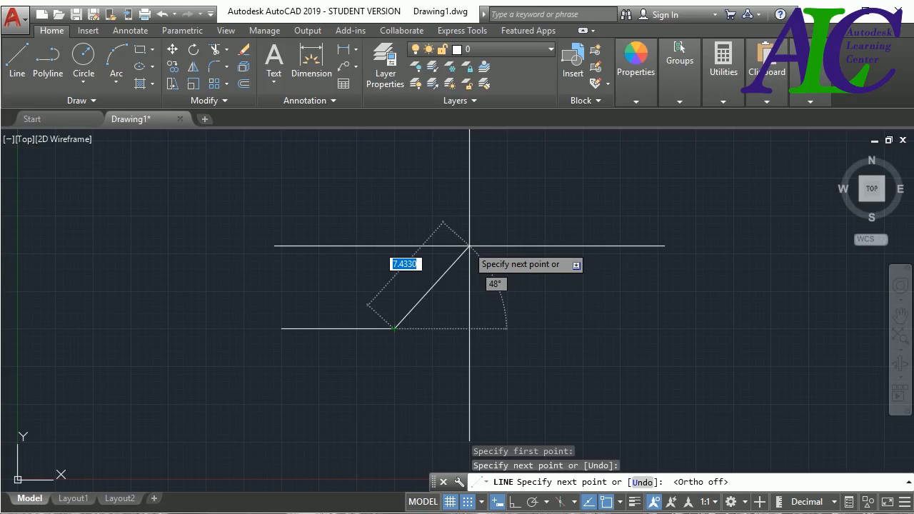
click(469, 246)
text(10)
key(Tab)
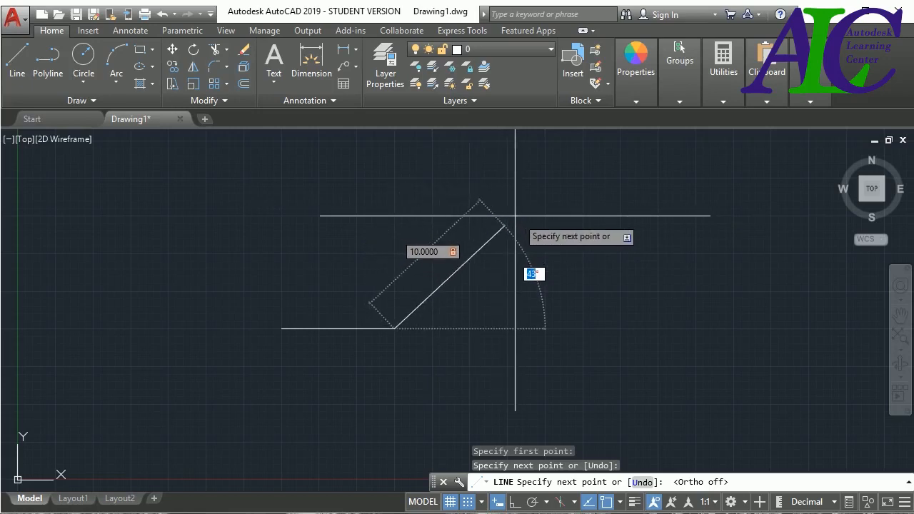
text(4)
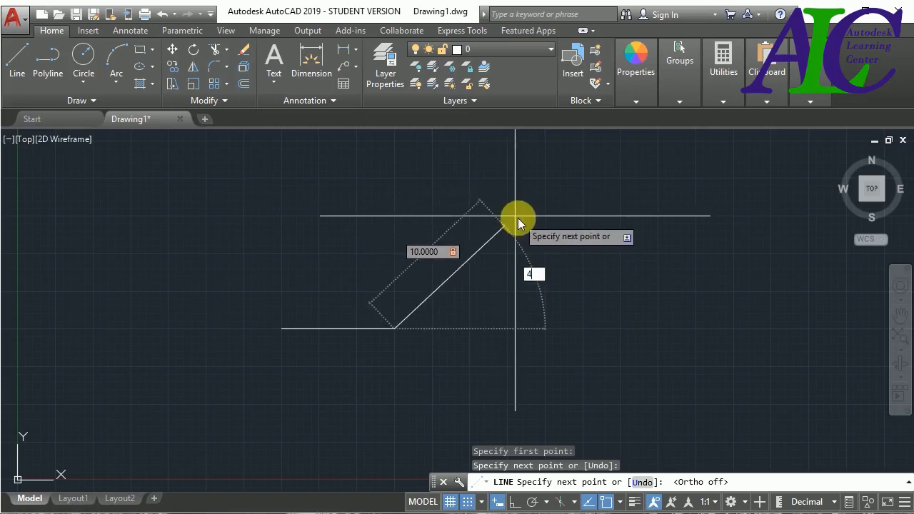
text(5)
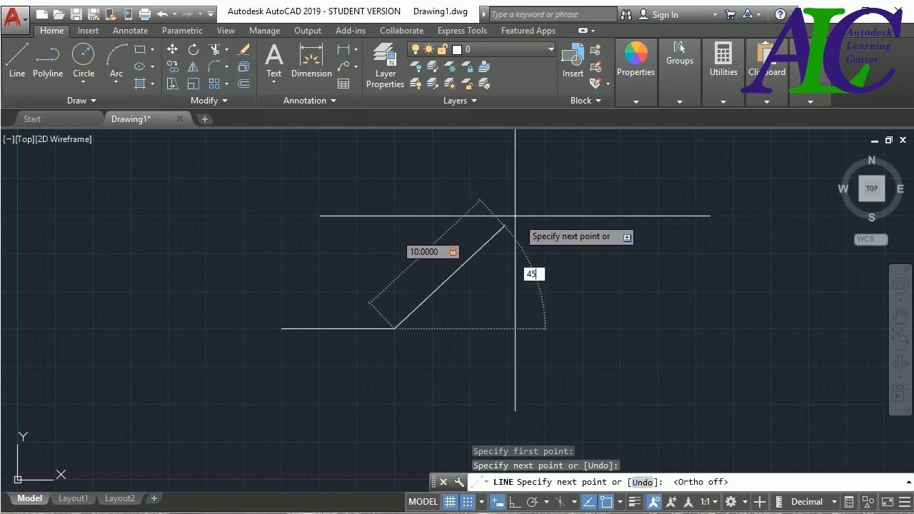
key(Return)
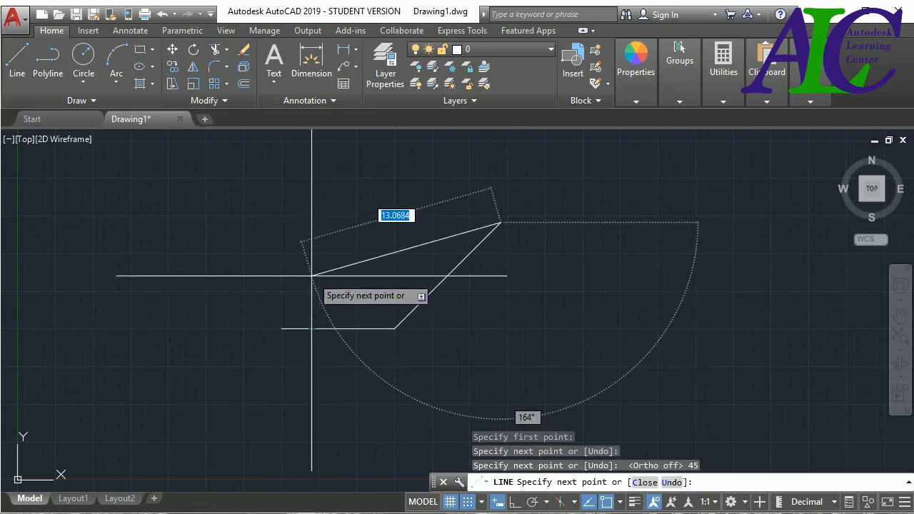
text(c)
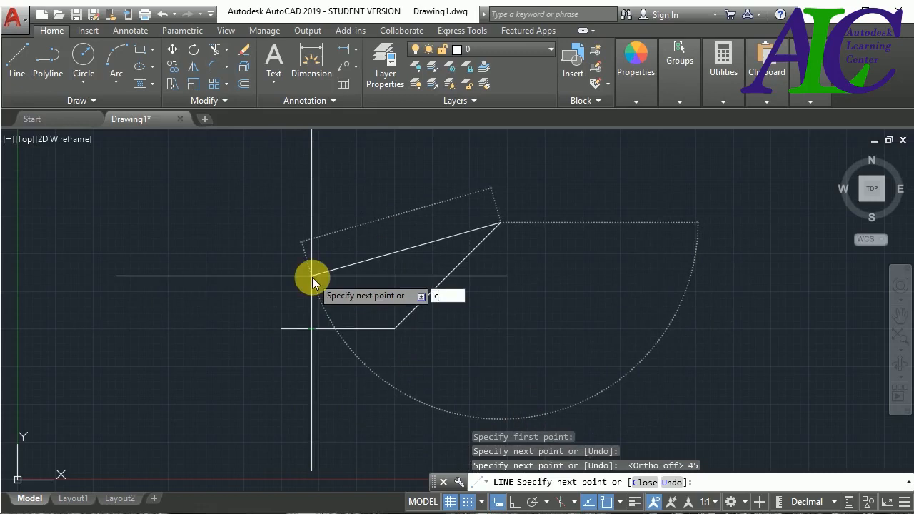
key(Return)
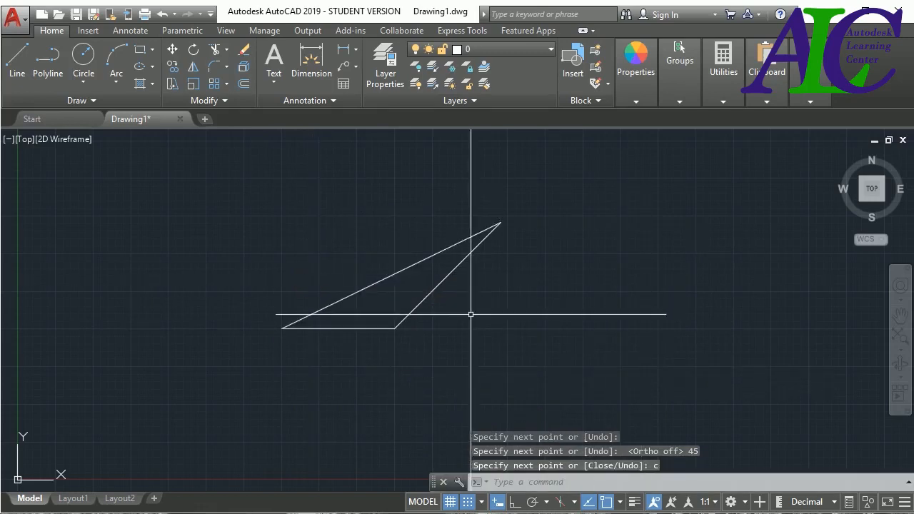
Erase the triangle so the drawing area is empty.
key(ctrl+a)
key(Delete)
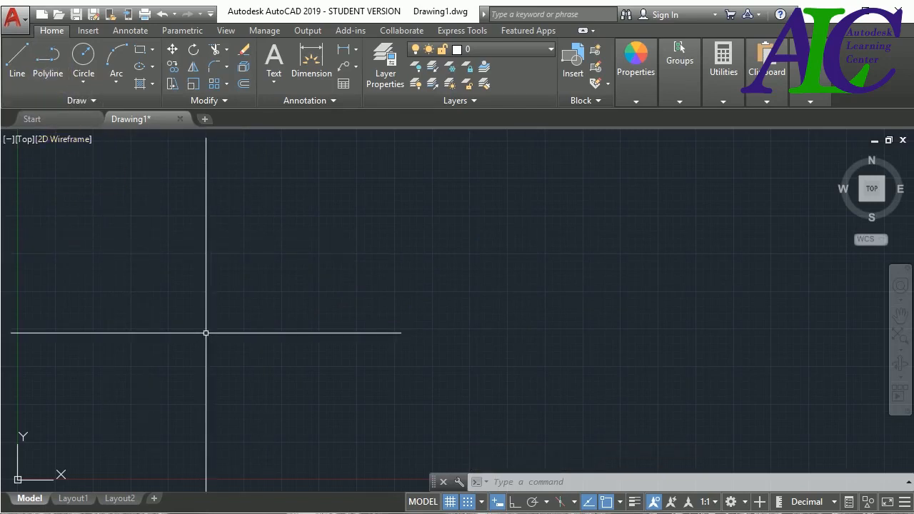
Start a polyline in the left half of the drawing area with a zero-width horizontal segment to the right.
text(p)
key(Return)
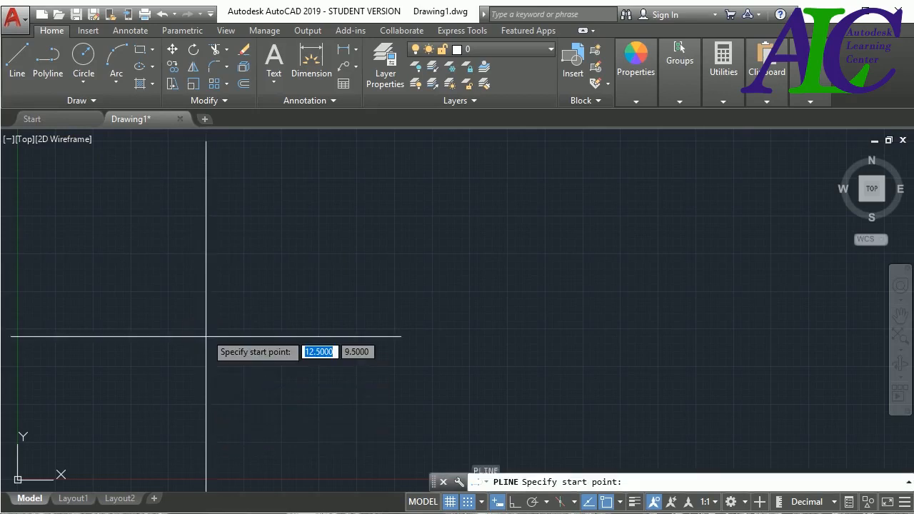
click(244, 329)
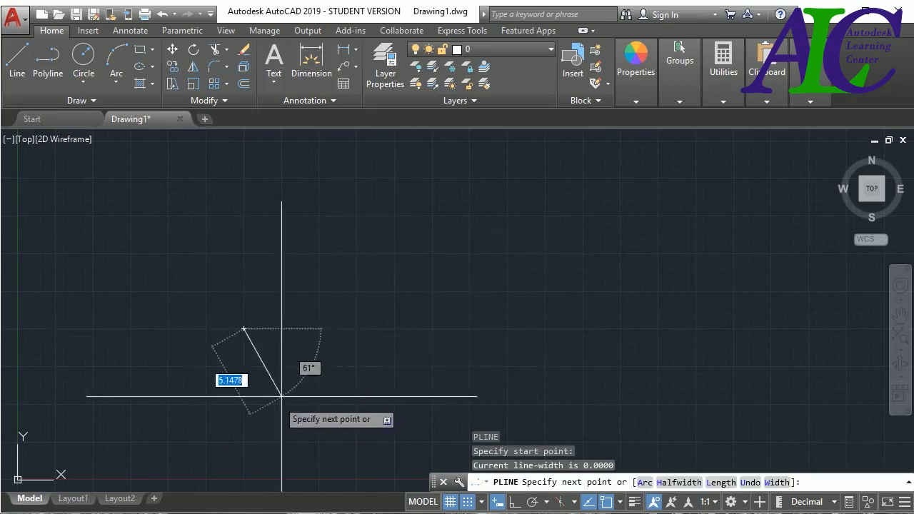
click(402, 329)
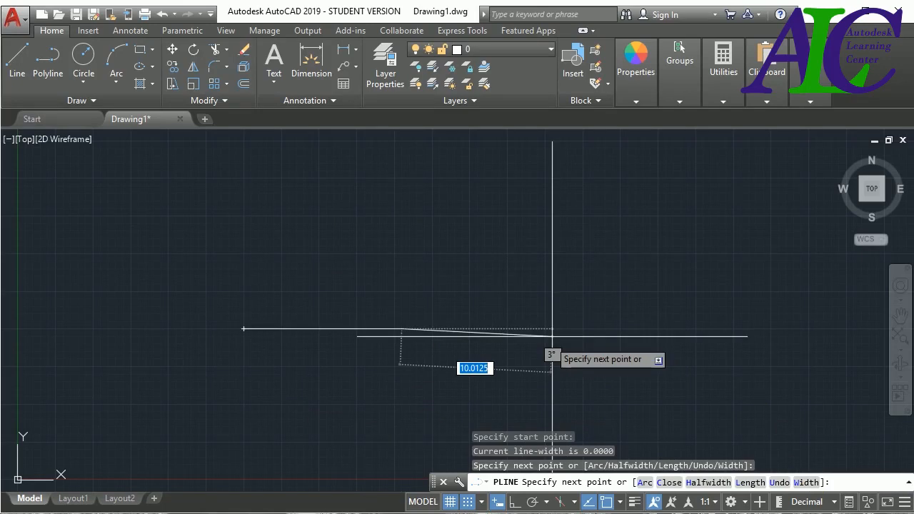
Set the polyline's starting and ending width to 2 and add a 12-unit horizontal segment to the right.
text(w)
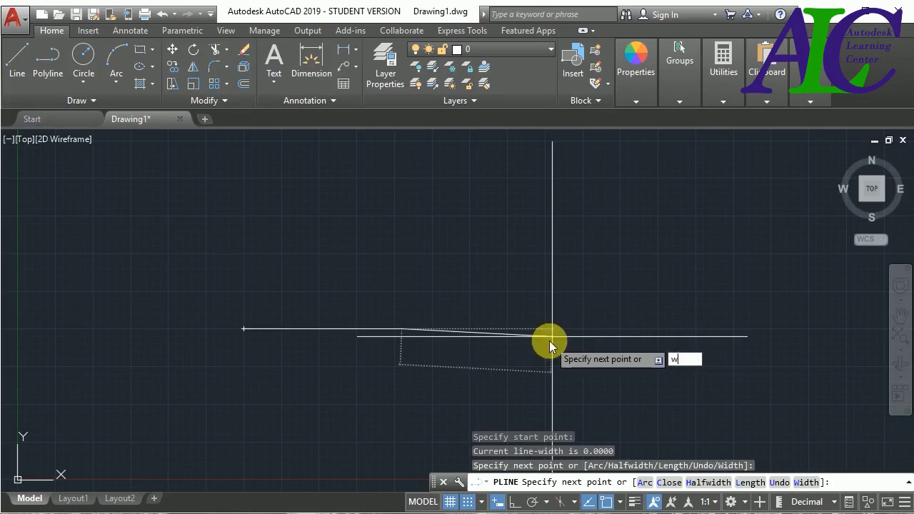
key(Return)
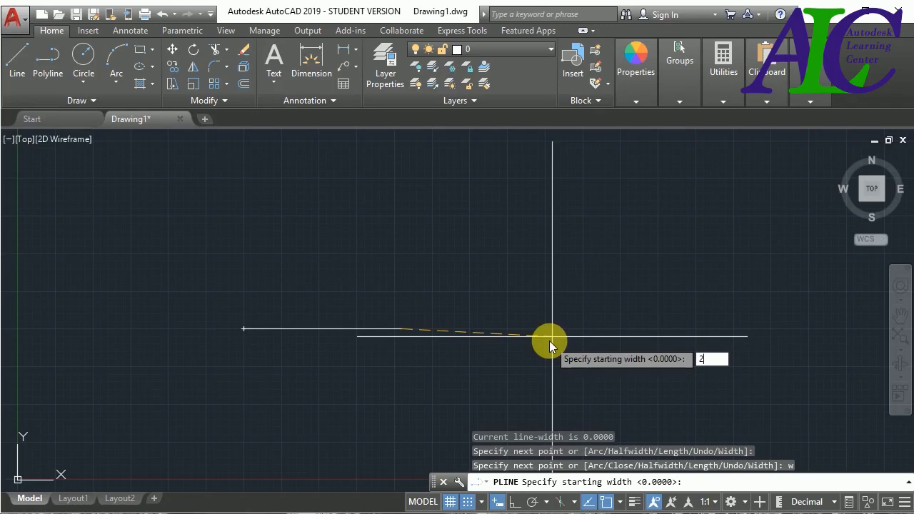
key(Return)
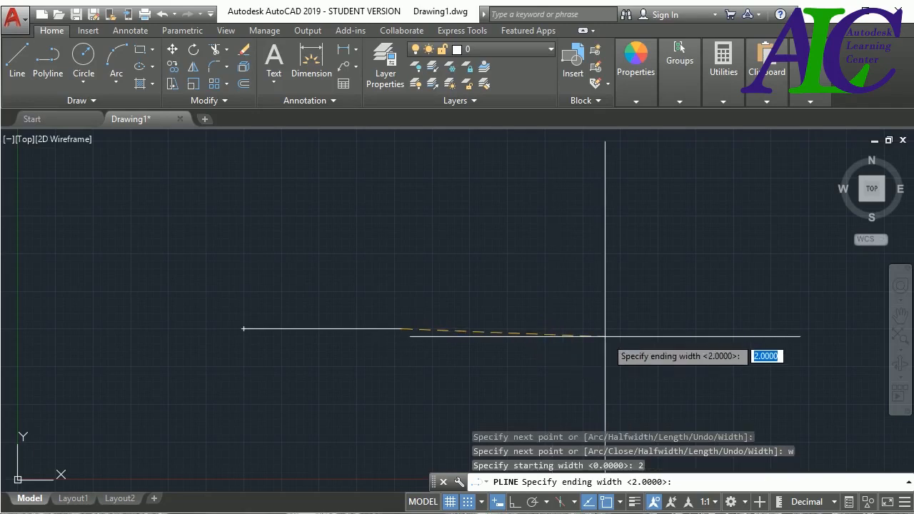
key(BackSpace)
text(2)
key(Return)
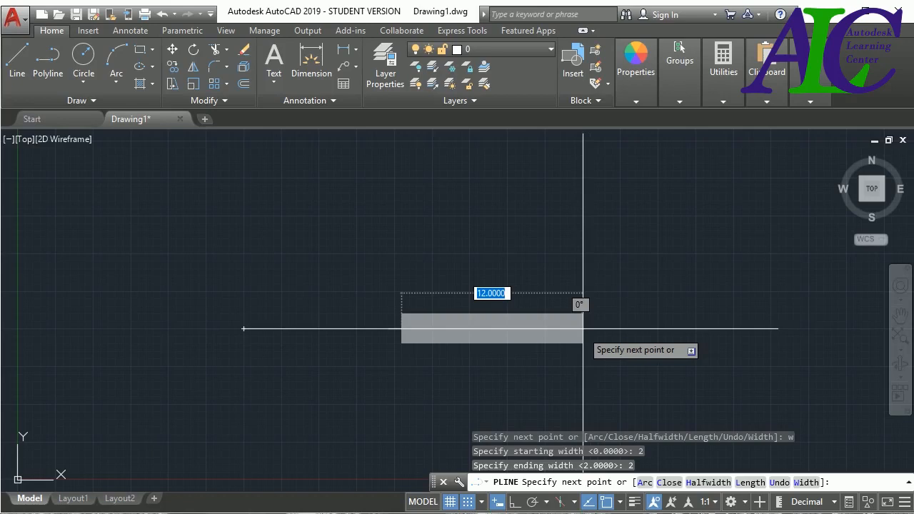
click(583, 329)
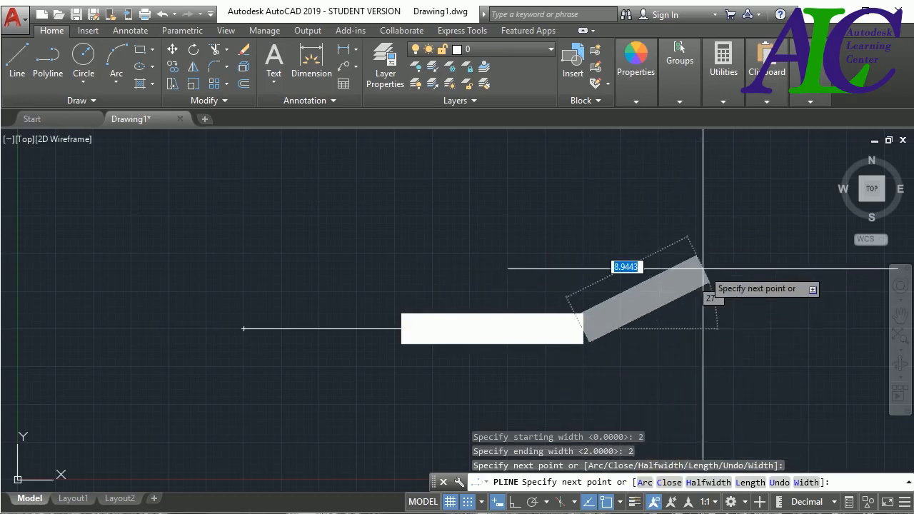
Switch the polyline to Arc and add a semicircular segment ending directly above the thick segment's right end.
text(a)
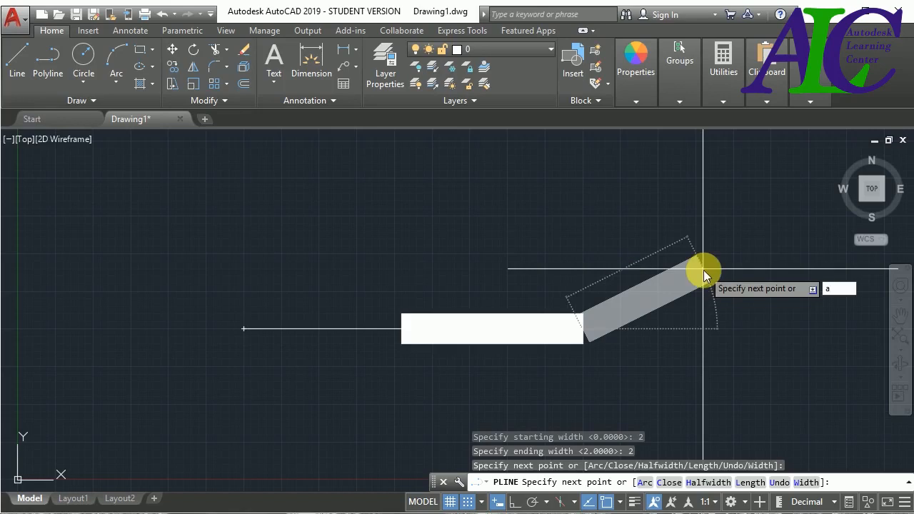
key(Return)
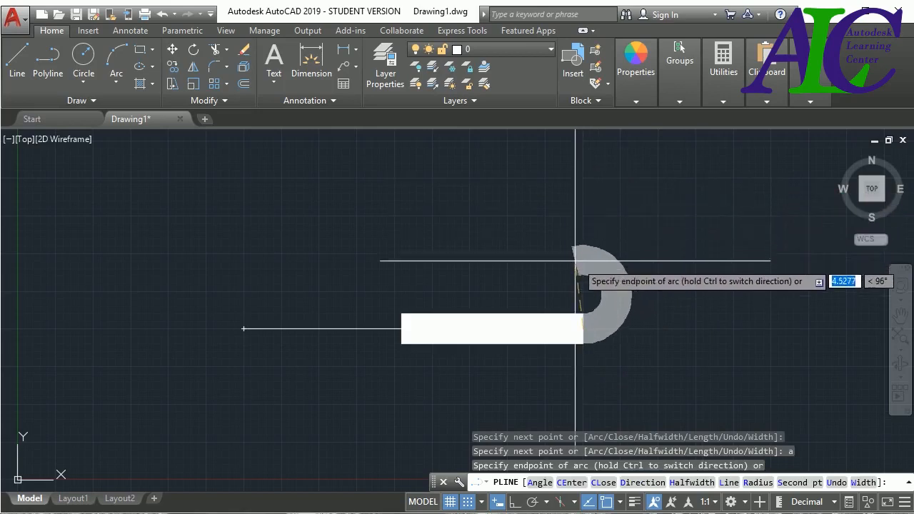
click(584, 231)
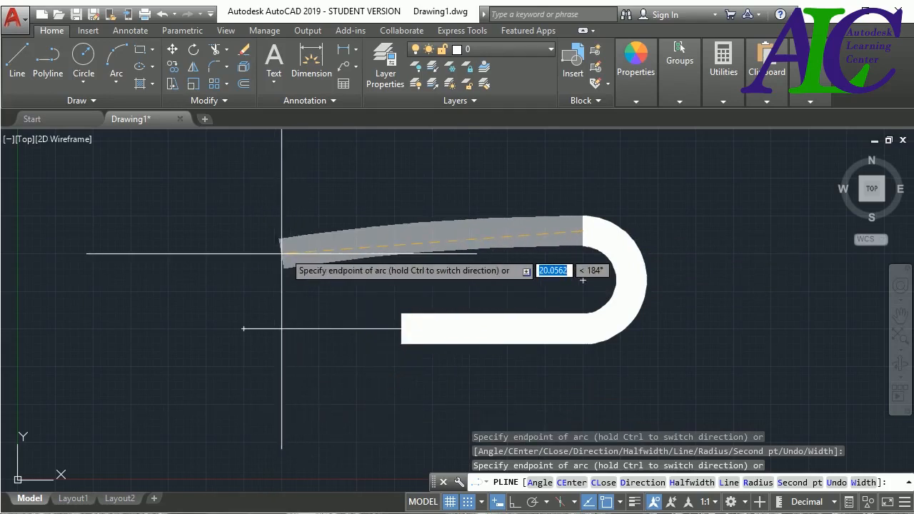
Switch the polyline back to Line and finish it with a tapered segment, starting width 2, ending width 0, running left to above its start point.
key(Return)
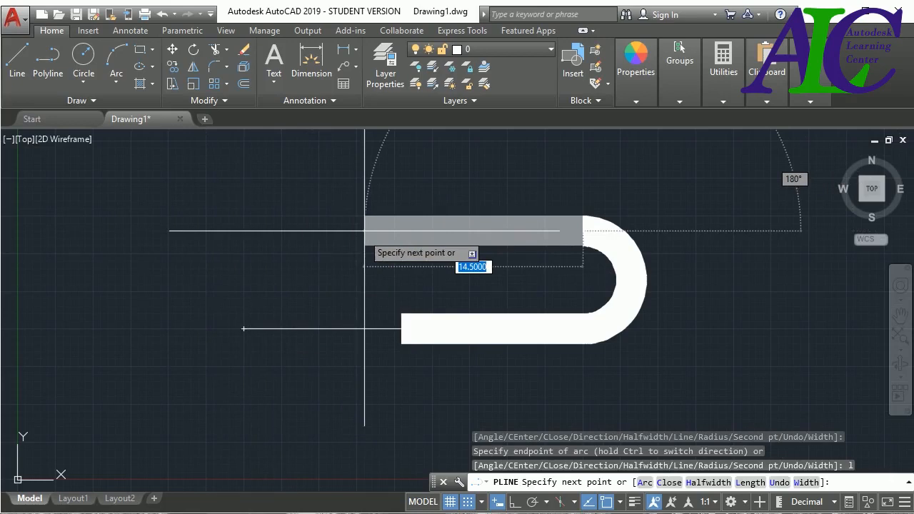
text(w)
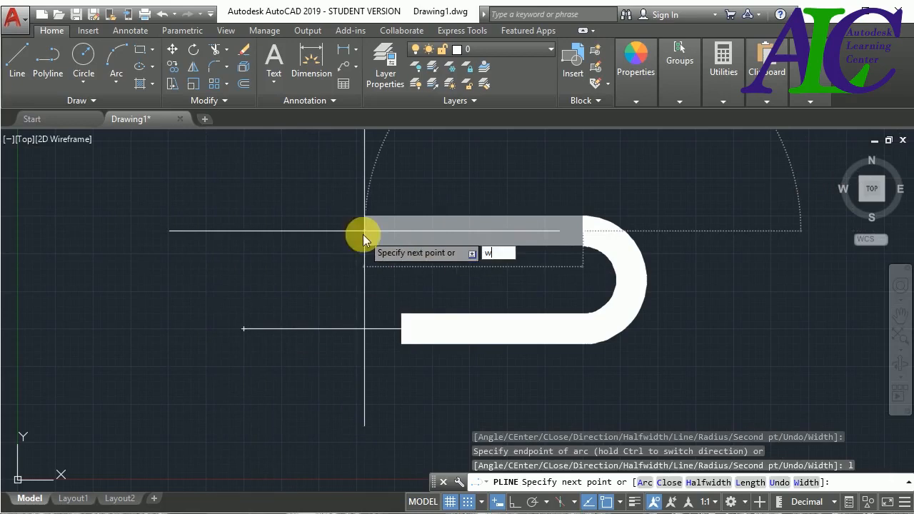
key(Return)
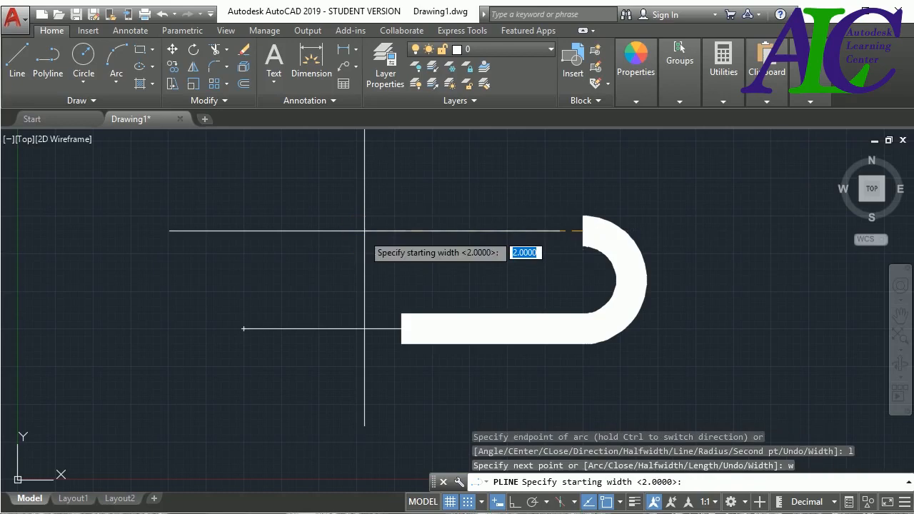
text(2)
key(Return)
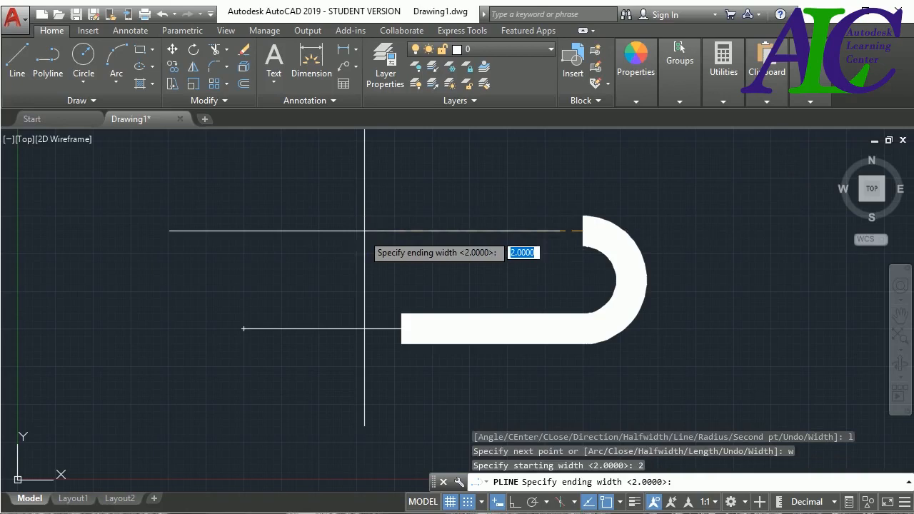
text(0)
key(Return)
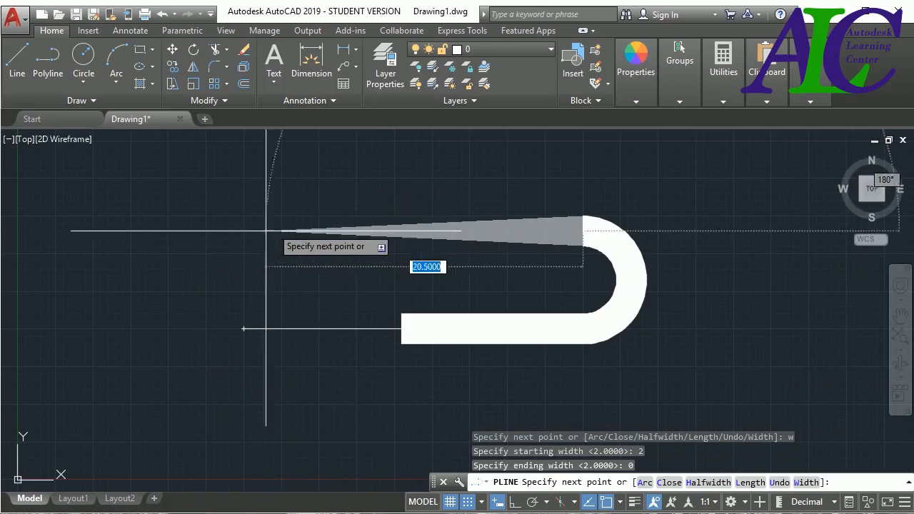
click(244, 223)
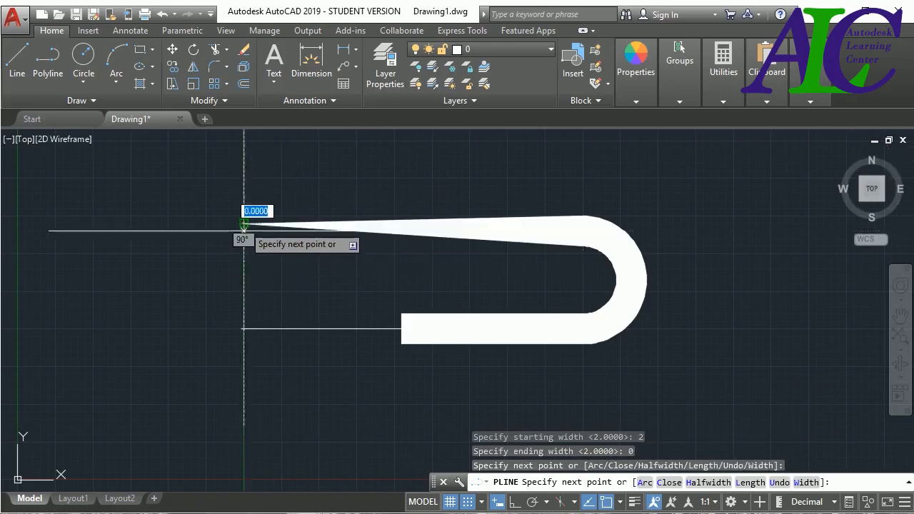
key(Escape)
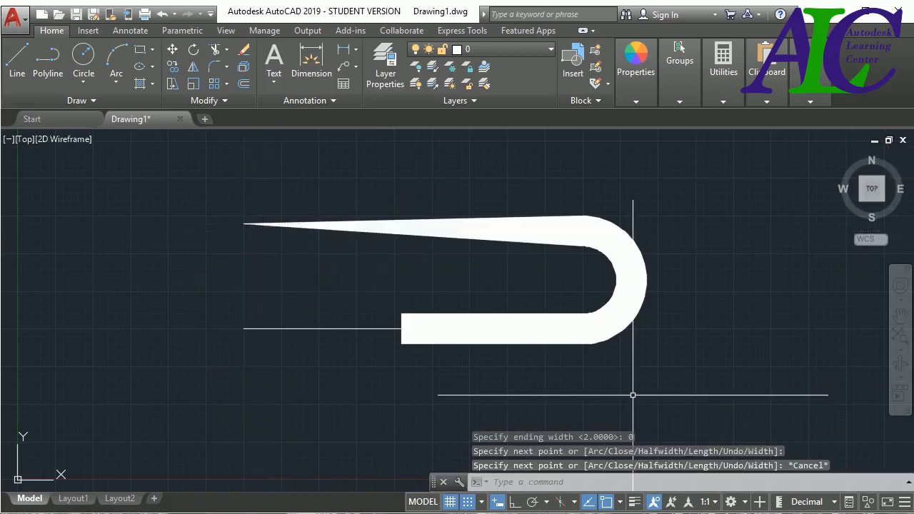
scroll(260, 342, down, 5)
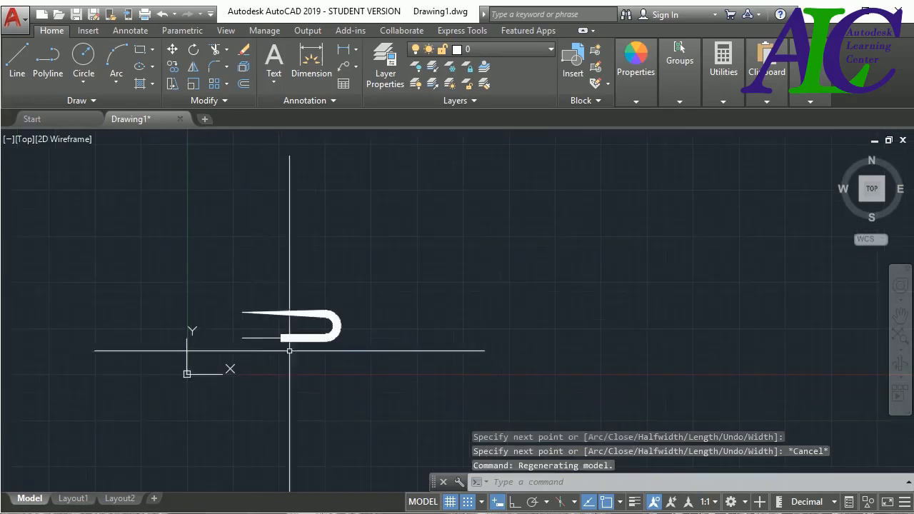